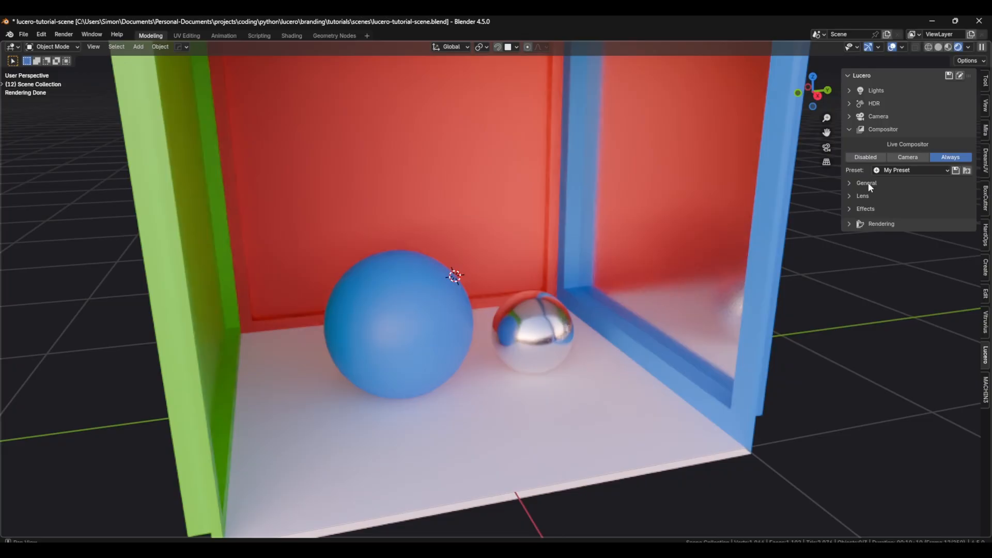
Step: Expand the compositor's General settings and widen the sidebar until the full setting names are readable
{"action": "left_click", "coordinate": [889, 170]}
{"action": "left_click", "coordinate": [890, 170]}
{"action": "left_click", "coordinate": [868, 183]}
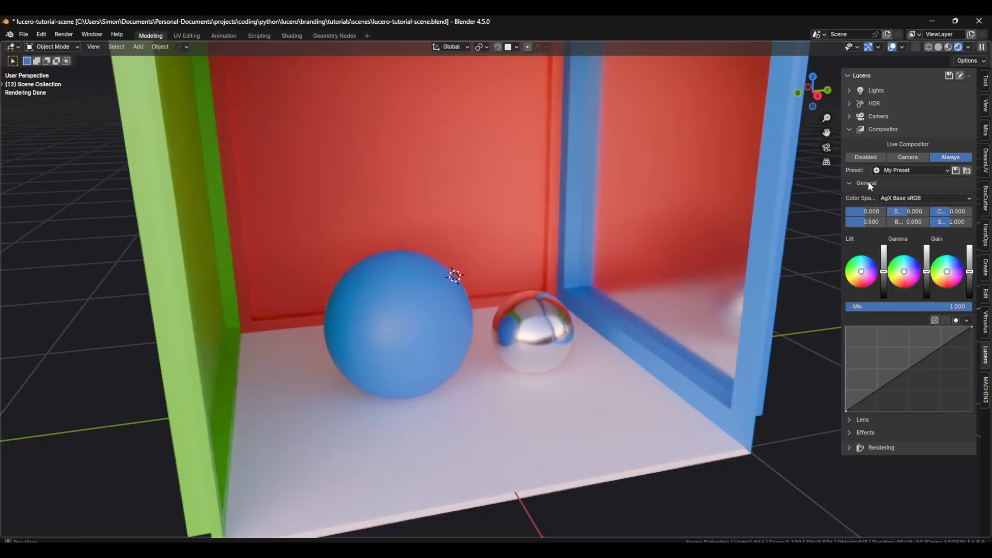
{"action": "left_click_drag", "start_coordinate": [844, 202], "coordinate": [708, 228]}
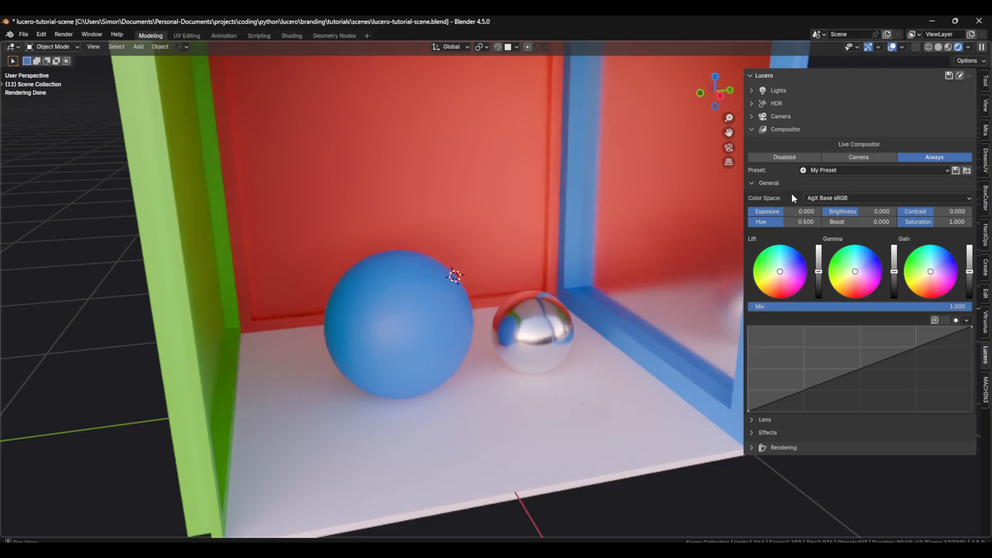
Step: Try an exposure of 0.207 and a contrast of 0.342, and test the brightness setting in the General compositor settings
{"action": "left_click_drag", "start_coordinate": [795, 213], "coordinate": [796, 213]}
{"action": "left_click_drag", "start_coordinate": [870, 213], "coordinate": [925, 212]}
{"action": "left_click", "coordinate": [871, 212]}
{"action": "left_click", "coordinate": [926, 212]}
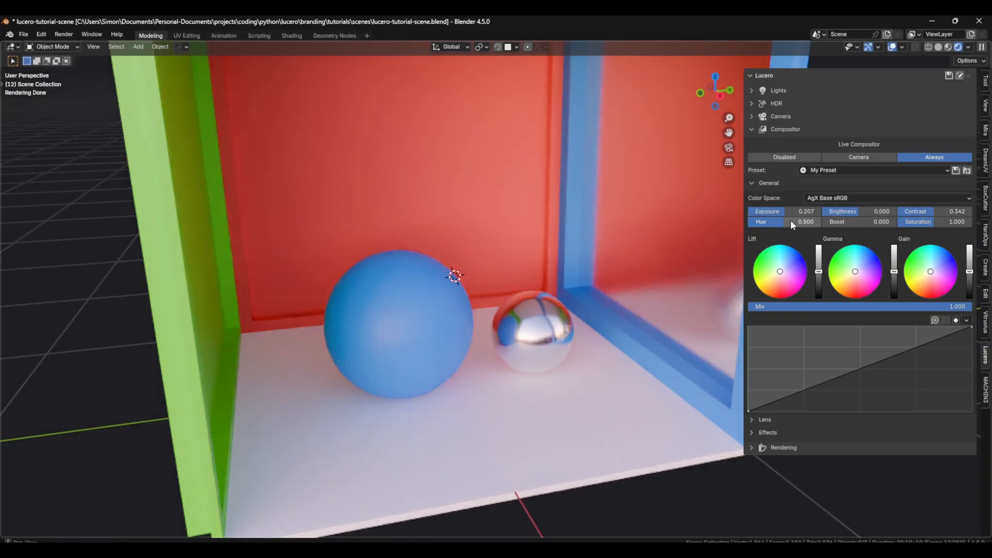
Step: Try different hue, boost and saturation values and reset them to their defaults
{"action": "mouse_move", "coordinate": [793, 223]}
{"action": "left_mouse_down"}
{"action": "mouse_move", "coordinate": [783, 222]}
{"action": "mouse_move", "coordinate": [795, 223]}
{"action": "left_mouse_up"}
{"action": "left_click_drag", "start_coordinate": [827, 223], "coordinate": [848, 222]}
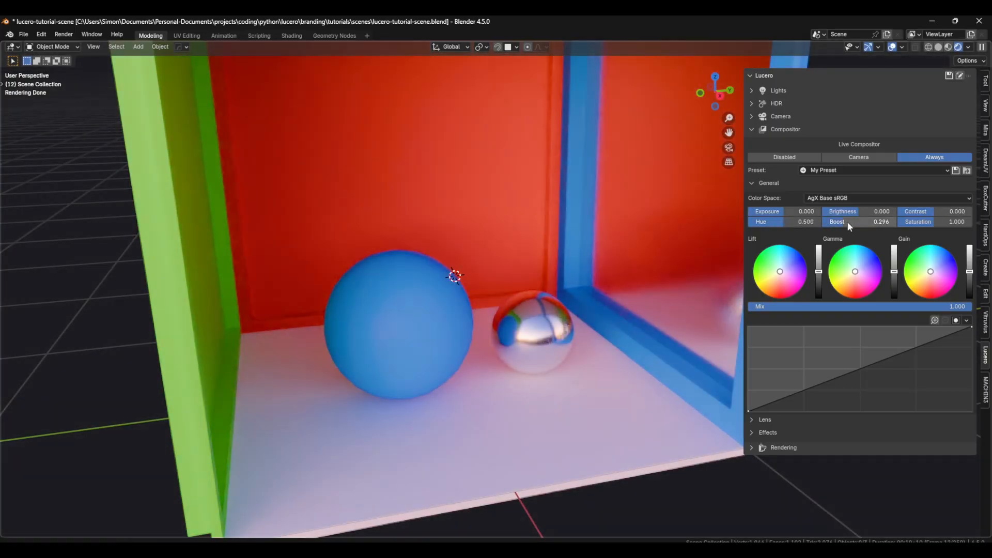
{"action": "mouse_move", "coordinate": [928, 222]}
{"action": "left_mouse_down"}
{"action": "mouse_move", "coordinate": [946, 222]}
{"action": "mouse_move", "coordinate": [927, 222]}
{"action": "left_mouse_up"}
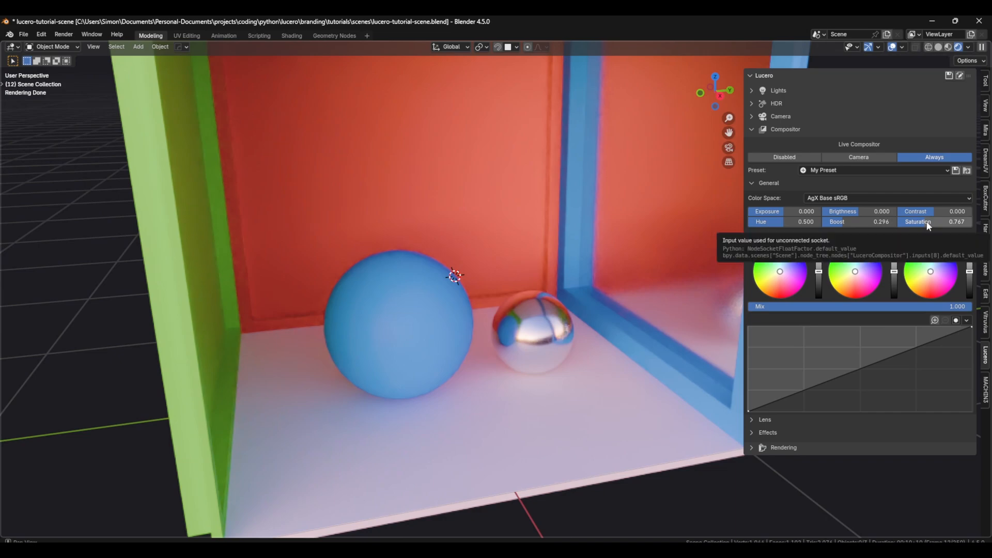
{"action": "key", "text": "BackSpace"}
{"action": "key", "text": "BackSpace"}
Step: Tint the image by shifting the lift, gamma and gain color wheels away from neutral
{"action": "left_click_drag", "start_coordinate": [802, 265], "coordinate": [774, 277]}
{"action": "left_click_drag", "start_coordinate": [858, 269], "coordinate": [858, 264]}
{"action": "left_click_drag", "start_coordinate": [937, 271], "coordinate": [937, 269]}
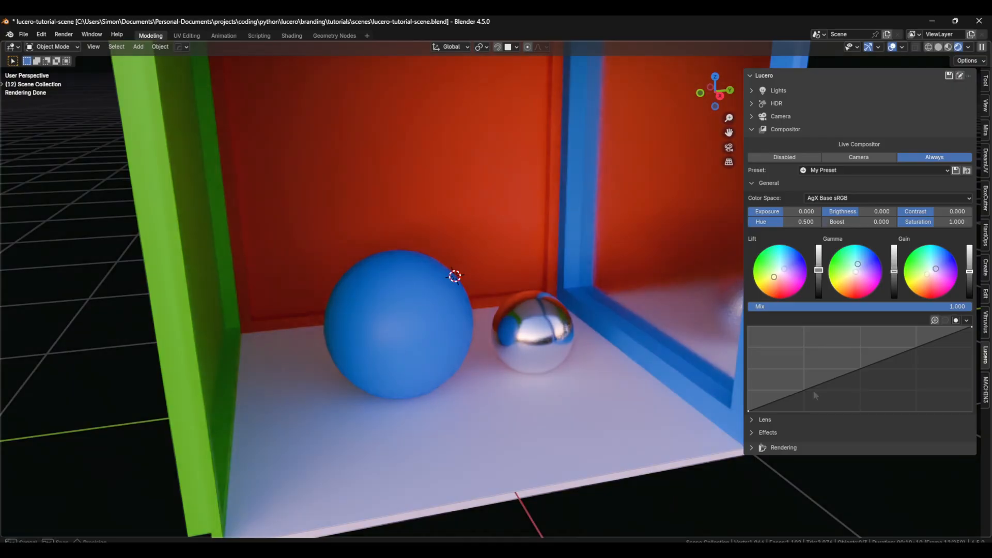
Step: Shape the tone curve into an S with points at about X 0.327, Y 0.232 and X 0.693, Y 0.786
{"action": "left_click_drag", "start_coordinate": [811, 387], "coordinate": [822, 392]}
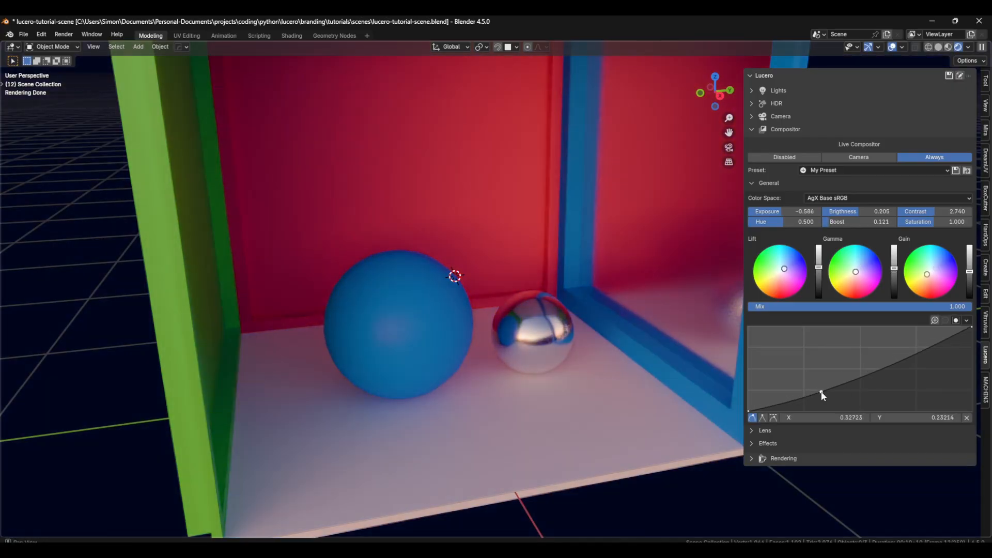
{"action": "left_click_drag", "start_coordinate": [921, 351], "coordinate": [904, 344]}
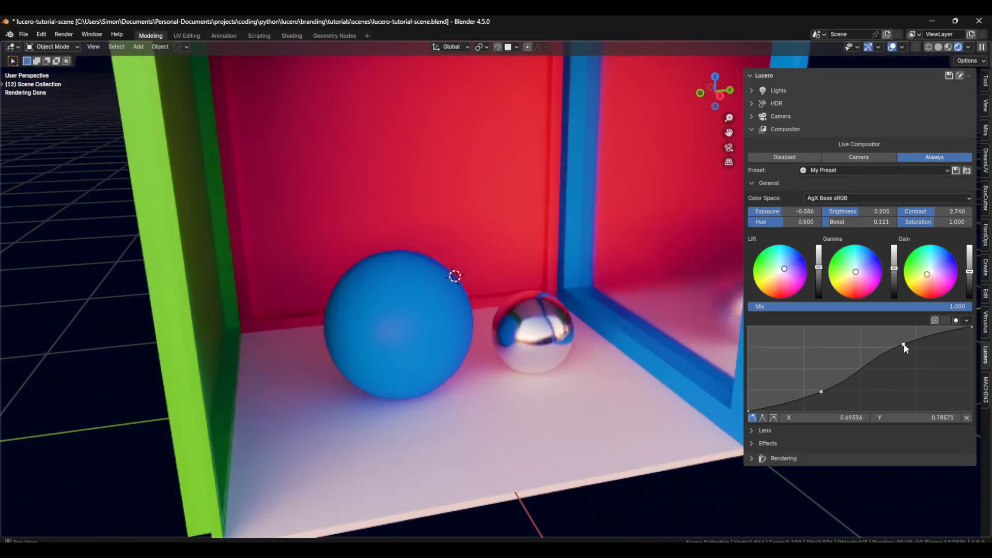
{"action": "left_click", "coordinate": [811, 391]}
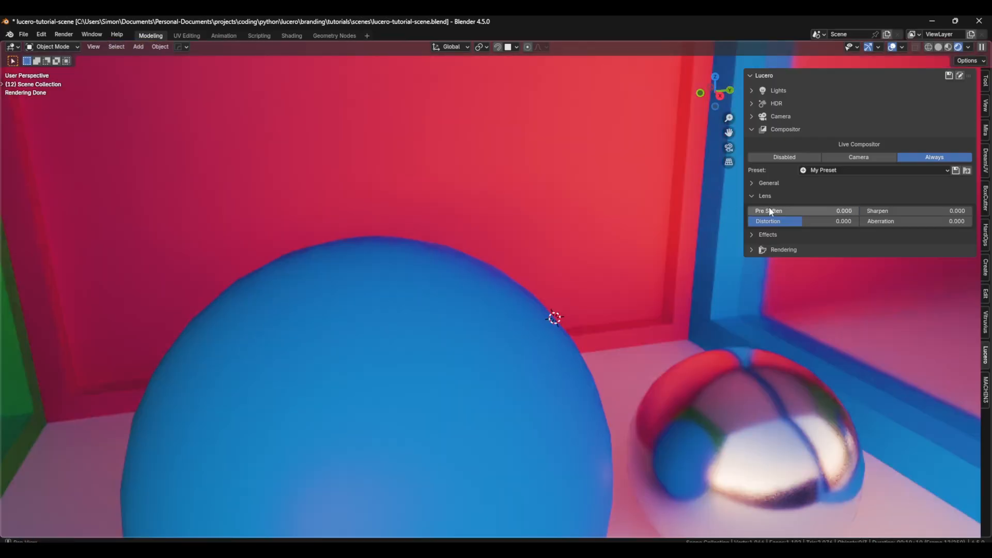
Step: Set the lens Pre Soften to 1.000, Sharpen to 3.151 and Distortion to 0.002, and adjust the Aberration
{"action": "left_click_drag", "start_coordinate": [769, 209], "coordinate": [880, 209]}
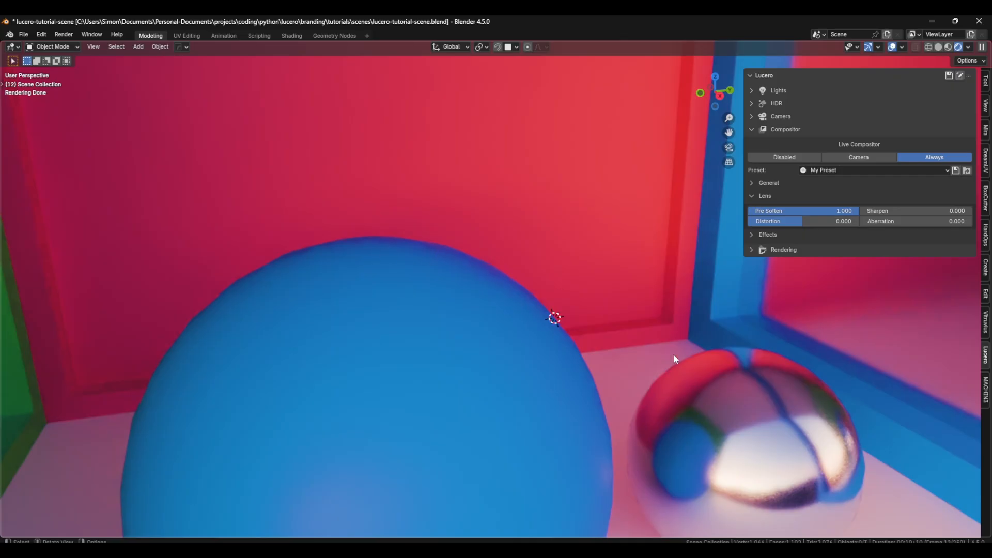
{"action": "left_click_drag", "start_coordinate": [879, 211], "coordinate": [901, 211]}
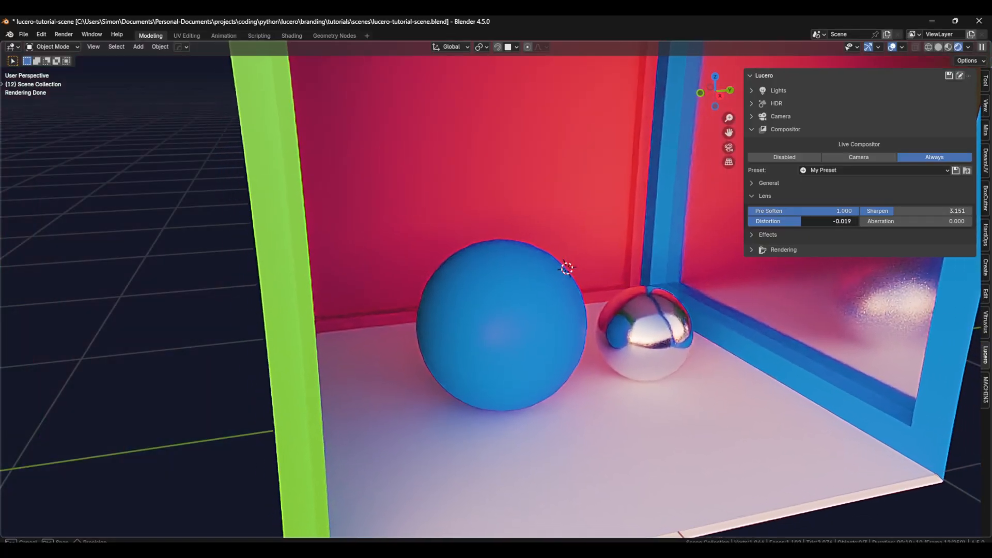
{"action": "left_click_drag", "start_coordinate": [801, 221], "coordinate": [803, 221]}
{"action": "scroll", "coordinate": [647, 298], "scroll_direction": "down", "scroll_amount": 1}
{"action": "middle_click_drag", "start_coordinate": [646, 299], "coordinate": [579, 314], "text": "shift"}
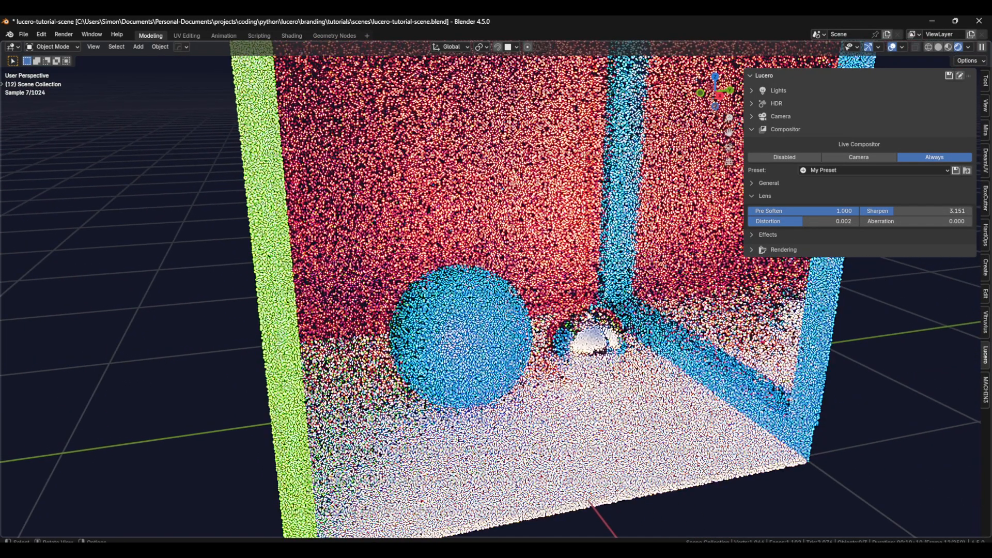
{"action": "mouse_move", "coordinate": [900, 222]}
{"action": "left_mouse_down"}
{"action": "mouse_move", "coordinate": [861, 221]}
{"action": "mouse_move", "coordinate": [891, 212]}
{"action": "left_mouse_up"}
{"action": "left_click", "coordinate": [752, 196]}
Step: Add a vignette with a mix of 1.000 and a scale of 1.070, and adjust its color
{"action": "left_click", "coordinate": [764, 208]}
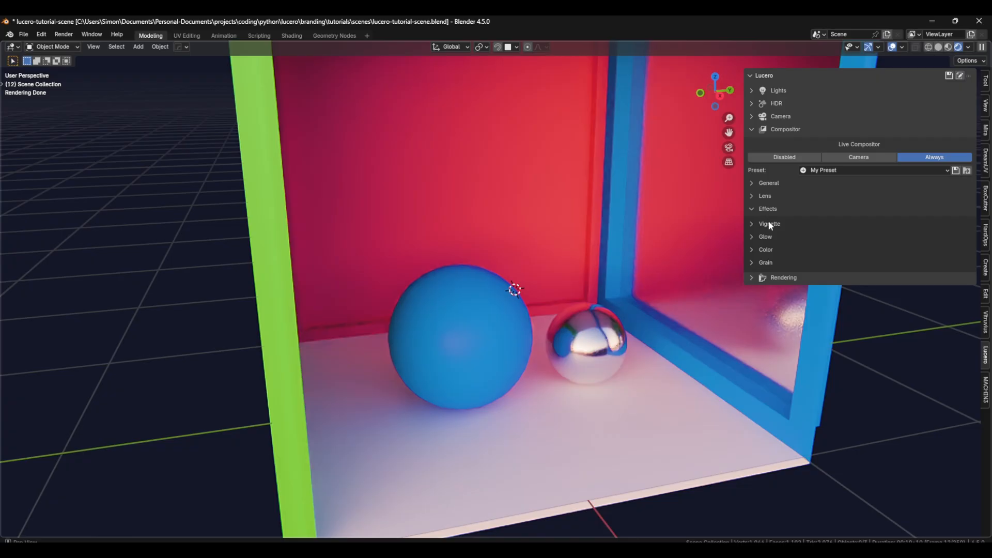
{"action": "left_click", "coordinate": [769, 224]}
{"action": "left_click_drag", "start_coordinate": [760, 237], "coordinate": [925, 250]}
{"action": "scroll", "coordinate": [492, 276], "scroll_direction": "up", "scroll_amount": 4}
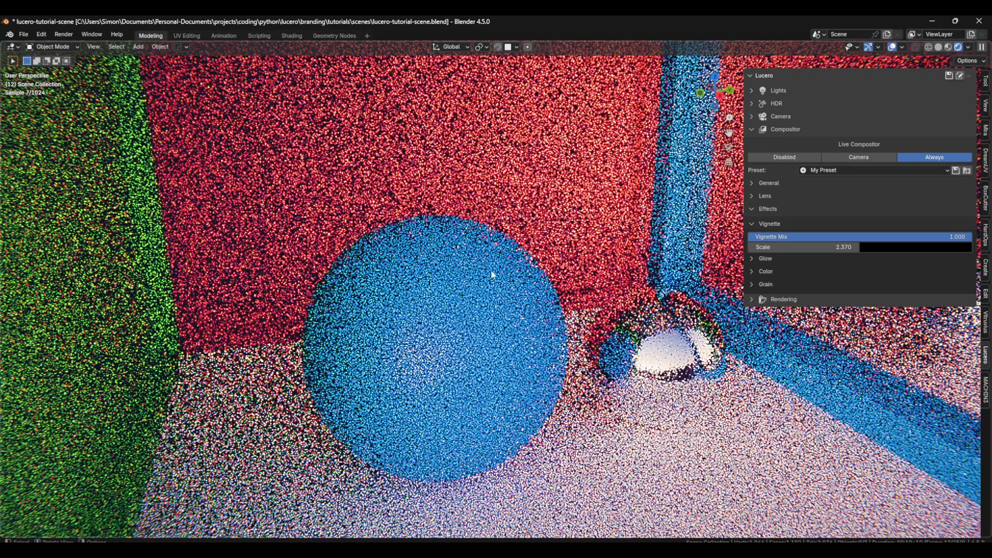
{"action": "mouse_move", "coordinate": [827, 247]}
{"action": "left_mouse_down"}
{"action": "mouse_move", "coordinate": [866, 247]}
{"action": "mouse_move", "coordinate": [827, 247]}
{"action": "mouse_move", "coordinate": [837, 247]}
{"action": "left_mouse_up"}
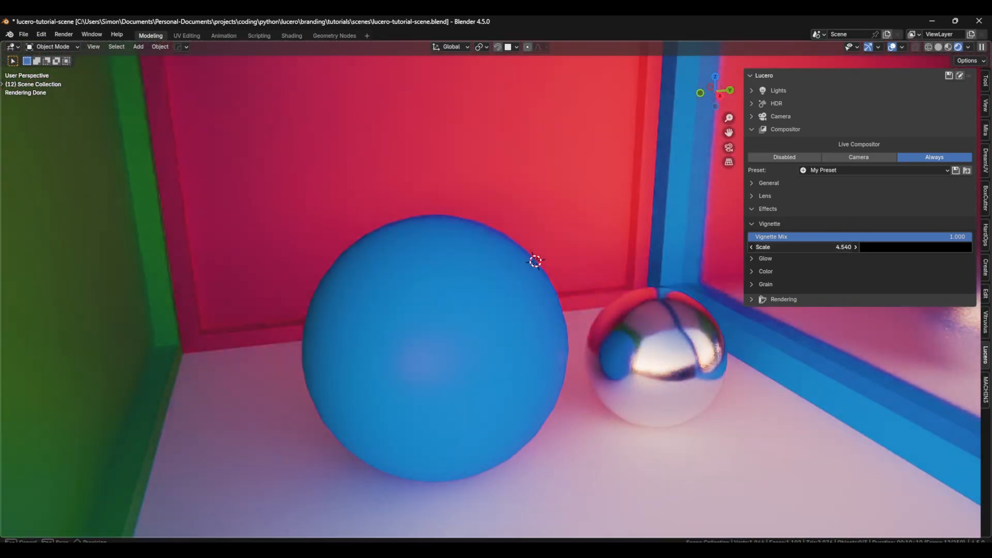
{"action": "left_click", "coordinate": [902, 248]}
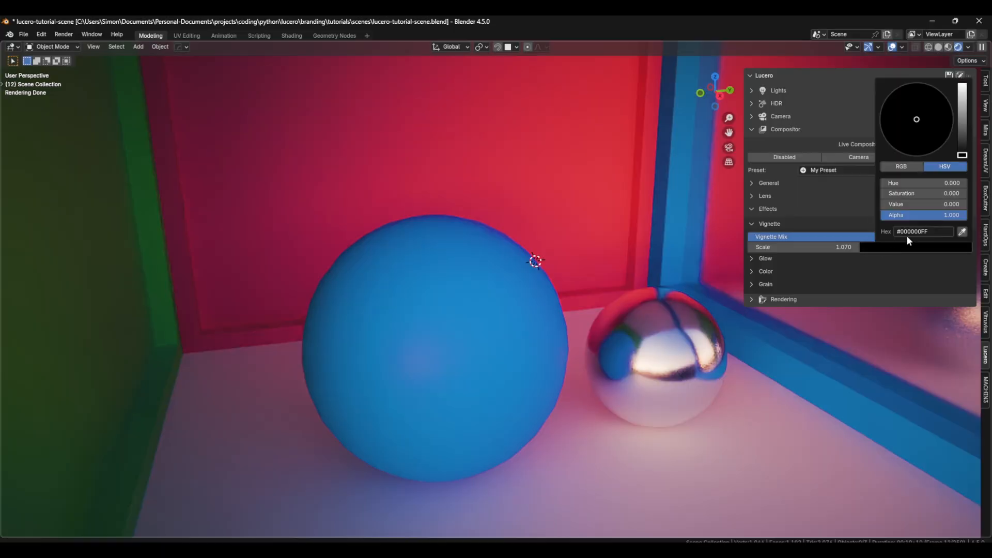
{"action": "left_click_drag", "start_coordinate": [964, 141], "coordinate": [922, 141]}
Step: Raise the glow mix to 0.700 and try the Fog Glow type before returning to Bloom
{"action": "left_click", "coordinate": [806, 258], "text": "ctrl"}
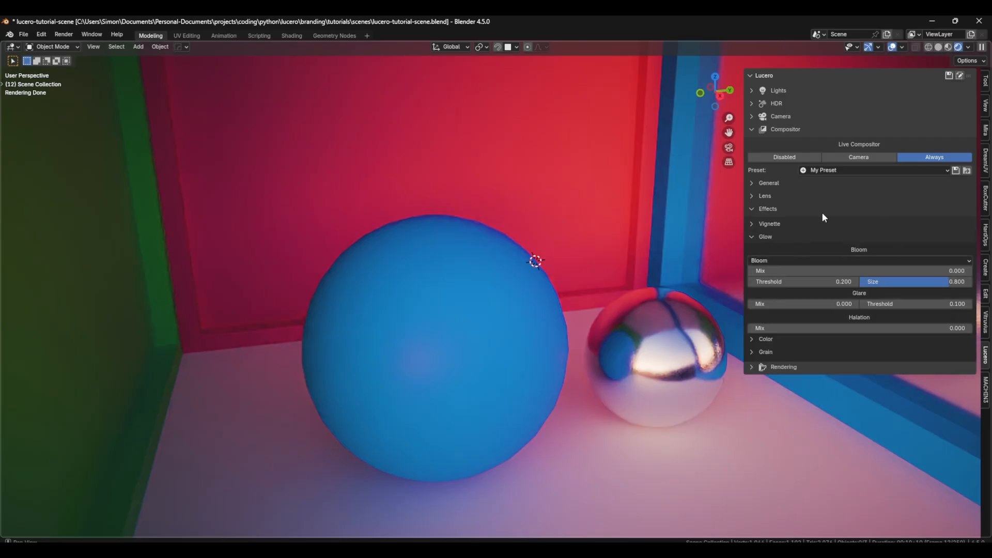
{"action": "left_click_drag", "start_coordinate": [789, 269], "coordinate": [883, 269]}
{"action": "left_click", "coordinate": [870, 260]}
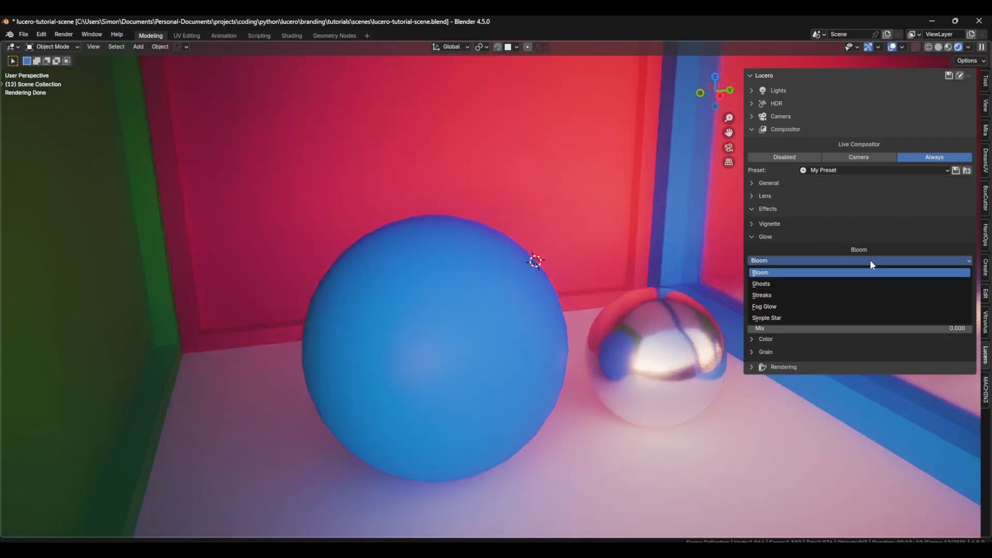
{"action": "left_click", "coordinate": [790, 310]}
{"action": "left_click_drag", "start_coordinate": [901, 271], "coordinate": [909, 271]}
{"action": "left_click", "coordinate": [833, 261]}
{"action": "left_click", "coordinate": [824, 290]}
Step: Set the bloom threshold to 0.130, its size to 0.316 and its mix to 0.844
{"action": "left_click_drag", "start_coordinate": [819, 282], "coordinate": [813, 283]}
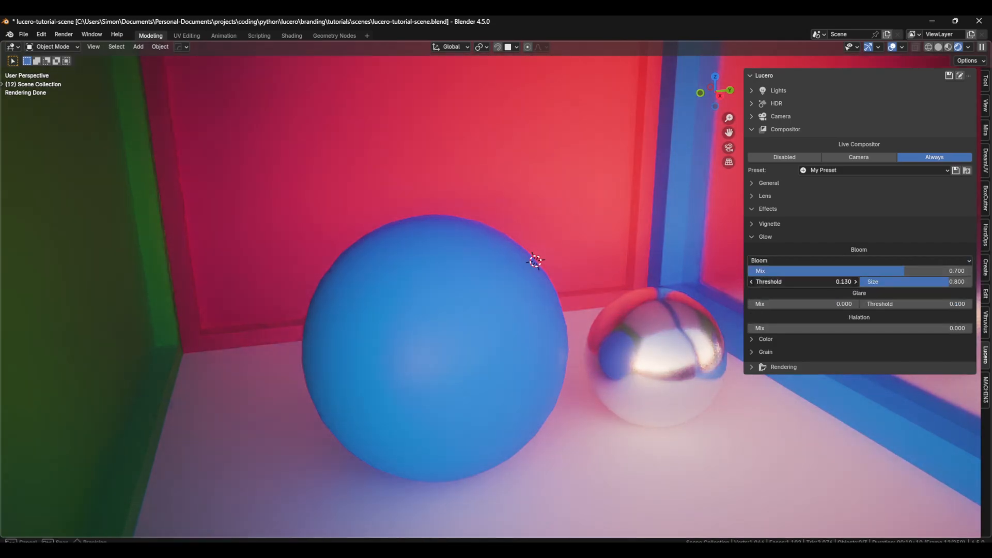
{"action": "mouse_move", "coordinate": [925, 282]}
{"action": "left_mouse_down"}
{"action": "mouse_move", "coordinate": [866, 282]}
{"action": "mouse_move", "coordinate": [919, 271]}
{"action": "left_mouse_up"}
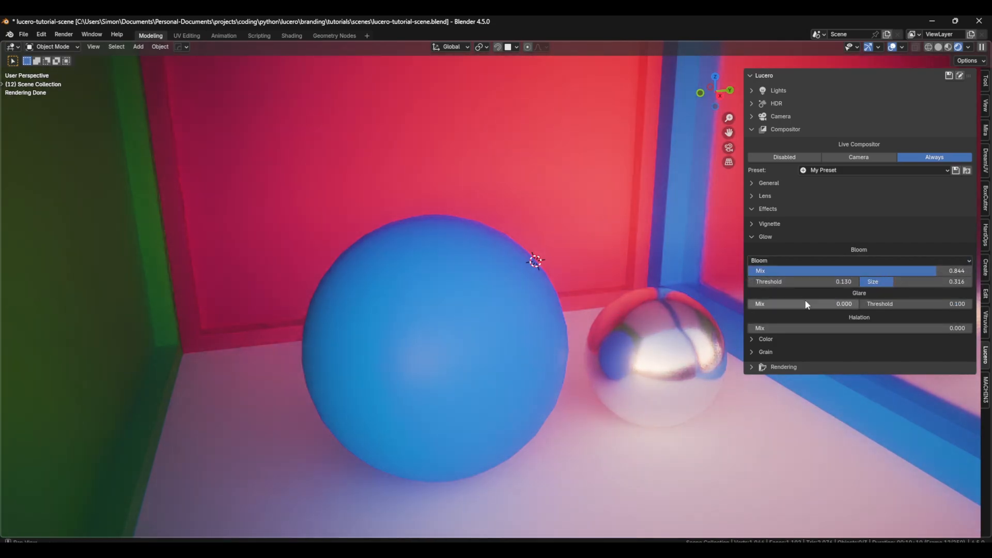
Step: Set the glare mix to 0.206 and the glare threshold to 1.760
{"action": "left_click_drag", "start_coordinate": [783, 303], "coordinate": [853, 304]}
{"action": "scroll", "coordinate": [716, 314], "scroll_direction": "down", "scroll_amount": 2}
{"action": "mouse_move", "coordinate": [716, 314]}
{"action": "middle_mouse_down"}
{"action": "mouse_move", "coordinate": [649, 315]}
{"action": "mouse_move", "coordinate": [711, 313]}
{"action": "middle_mouse_up"}
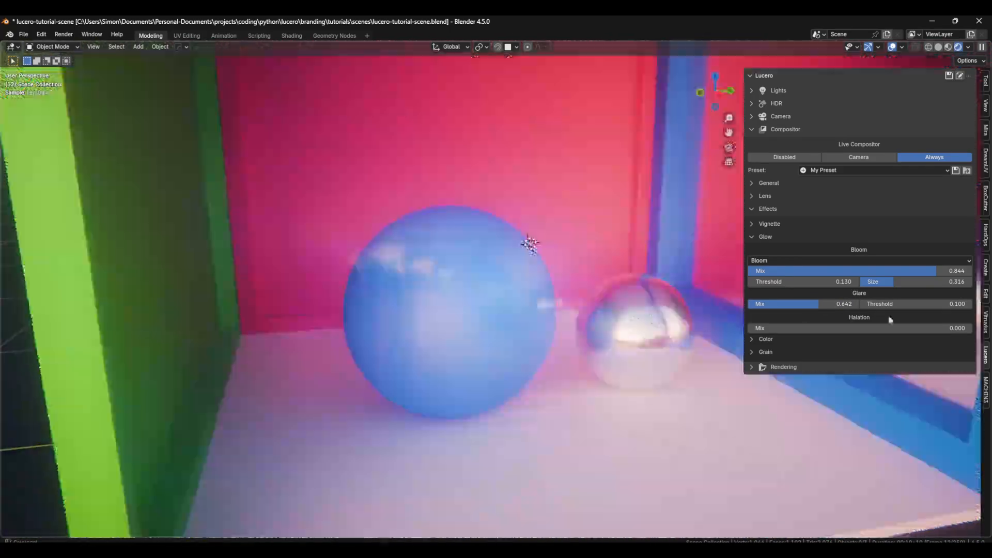
{"action": "left_click_drag", "start_coordinate": [838, 305], "coordinate": [788, 305]}
{"action": "left_click_drag", "start_coordinate": [886, 304], "coordinate": [930, 304]}
{"action": "mouse_move", "coordinate": [816, 305]}
{"action": "left_mouse_down"}
{"action": "mouse_move", "coordinate": [826, 305]}
{"action": "mouse_move", "coordinate": [817, 305]}
{"action": "left_mouse_up"}
{"action": "middle_click_drag", "start_coordinate": [653, 361], "coordinate": [616, 346]}
Step: Set the halation mix to 1.000, move its ramp's black stop to 0.608 and reduce Blur X
{"action": "left_click_drag", "start_coordinate": [760, 328], "coordinate": [972, 329]}
{"action": "mouse_move", "coordinate": [866, 376]}
{"action": "left_mouse_down"}
{"action": "mouse_move", "coordinate": [963, 375]}
{"action": "mouse_move", "coordinate": [833, 375]}
{"action": "mouse_move", "coordinate": [913, 375]}
{"action": "mouse_move", "coordinate": [846, 374]}
{"action": "mouse_move", "coordinate": [885, 374]}
{"action": "left_mouse_up"}
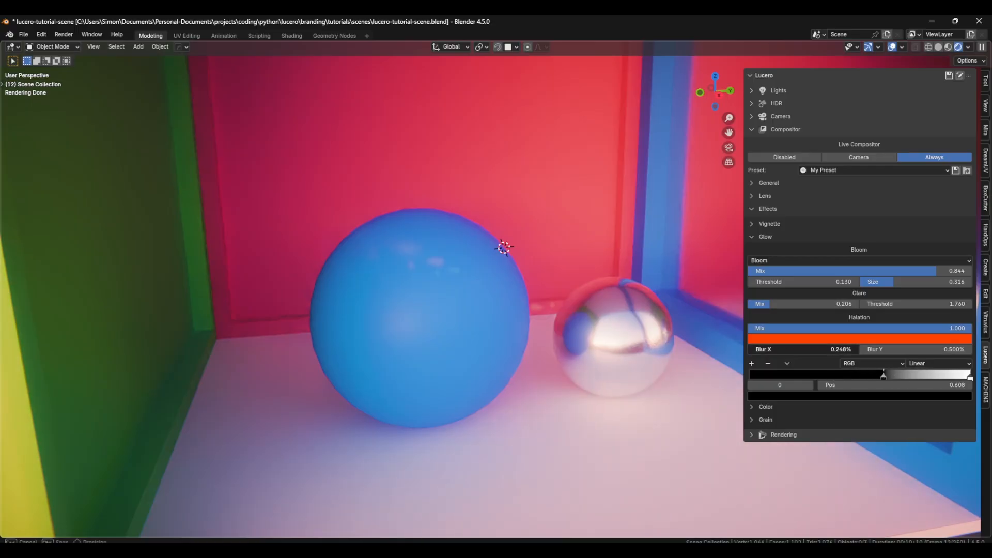
{"action": "left_click", "coordinate": [778, 239]}
Step: Try the Black & White effect and a gradient map at a strength of 1.000
{"action": "left_click", "coordinate": [778, 250]}
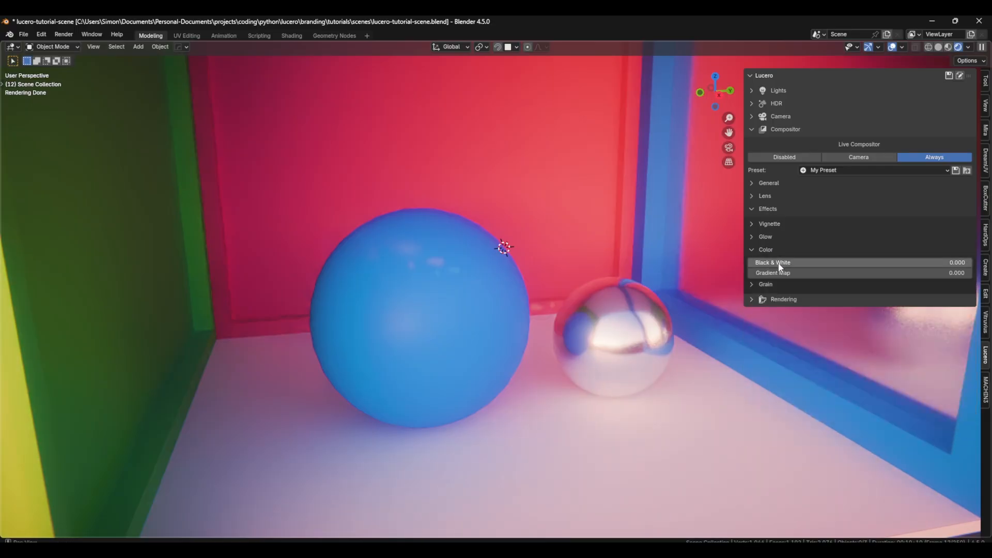
{"action": "left_click_drag", "start_coordinate": [776, 263], "coordinate": [972, 273]}
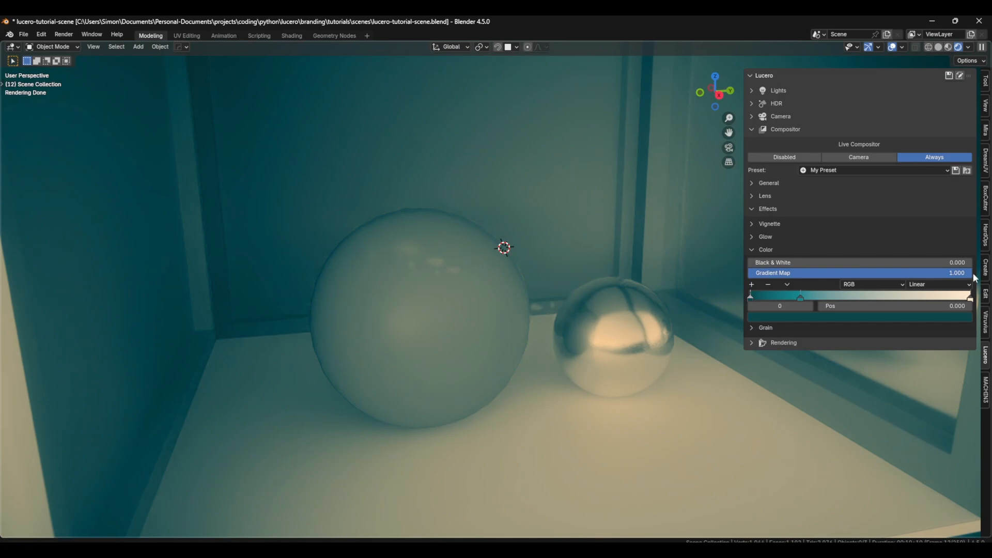
Step: Try recoloring the gradient map's middle stop to a magenta tone and changing the color of an additional stop
{"action": "left_click", "coordinate": [802, 298]}
{"action": "mouse_move", "coordinate": [802, 297]}
{"action": "left_mouse_down"}
{"action": "mouse_move", "coordinate": [877, 296]}
{"action": "mouse_move", "coordinate": [801, 296]}
{"action": "left_mouse_up"}
{"action": "left_click", "coordinate": [812, 317]}
{"action": "left_click", "coordinate": [930, 206]}
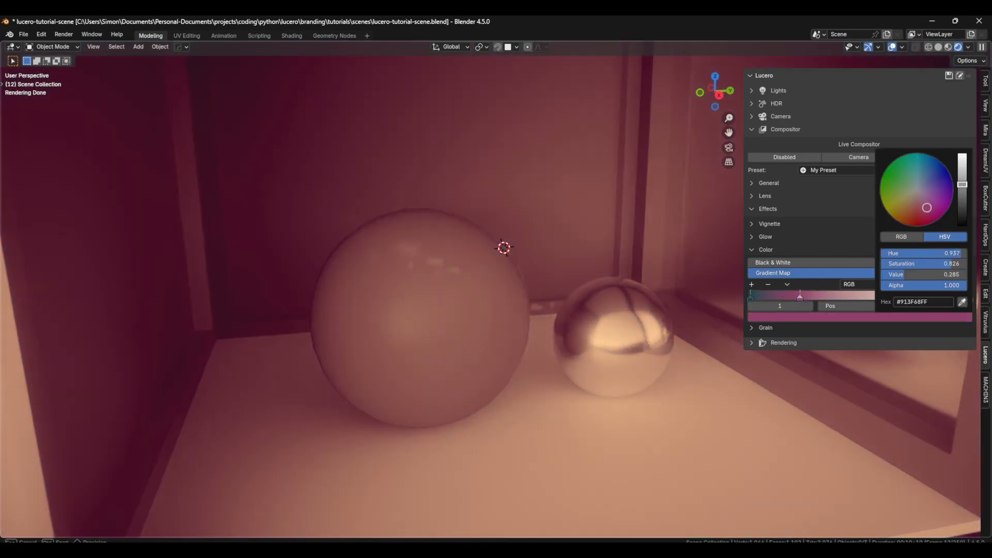
{"action": "left_click", "coordinate": [789, 317]}
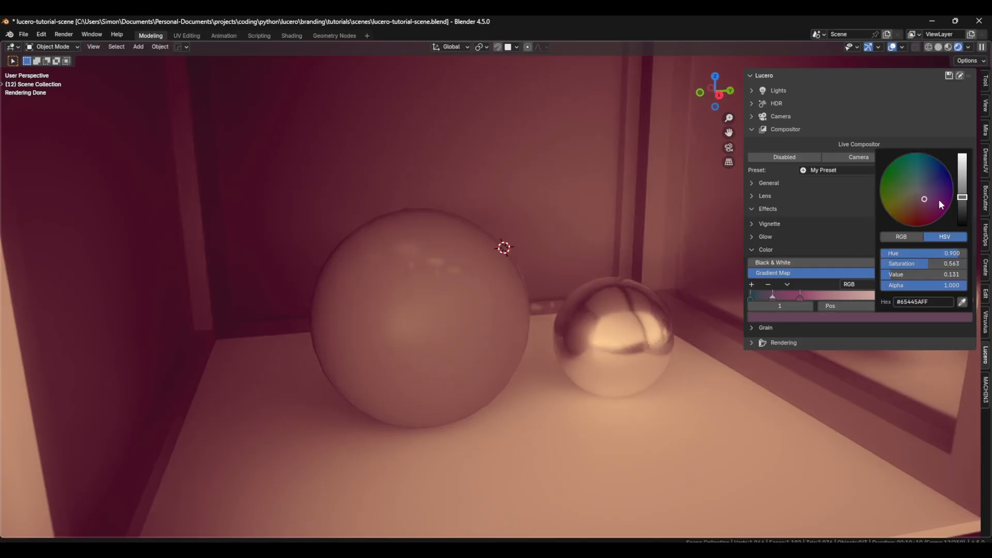
{"action": "left_click_drag", "start_coordinate": [938, 200], "coordinate": [913, 171]}
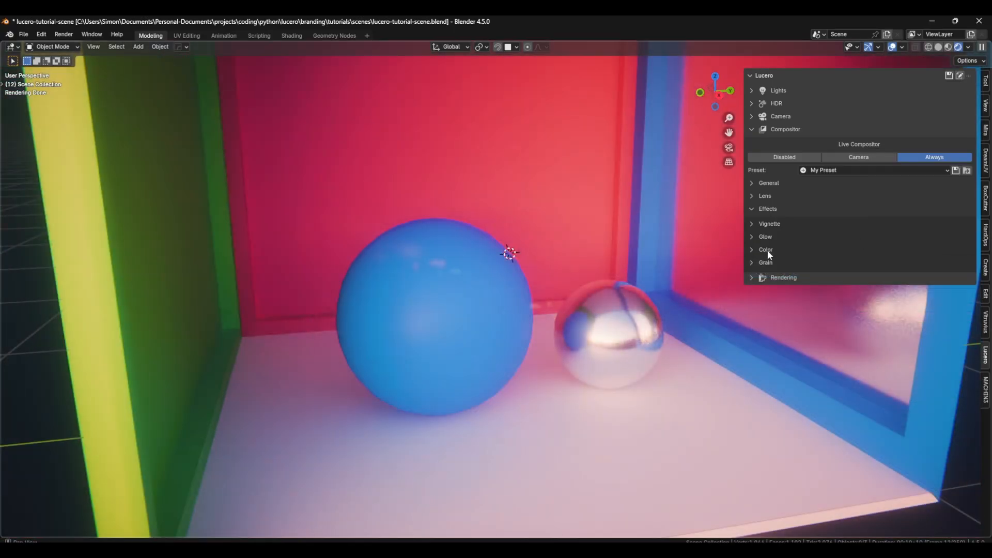
Step: Add colorful grain with a mix of 0.691 and a size of 0.730, and move the grain mask's black stop to 0.535
{"action": "left_click", "coordinate": [776, 262]}
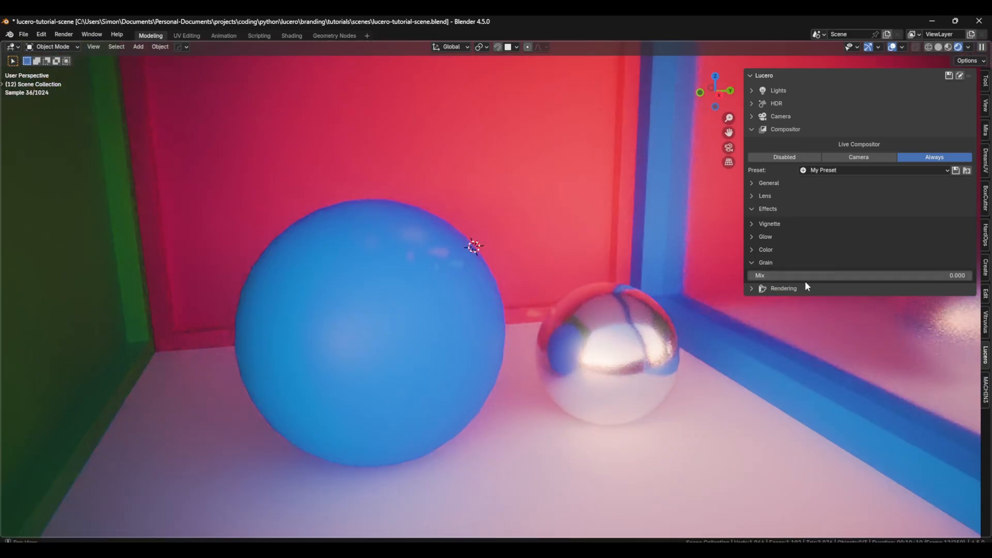
{"action": "left_click_drag", "start_coordinate": [805, 279], "coordinate": [971, 280]}
{"action": "left_click_drag", "start_coordinate": [828, 286], "coordinate": [840, 286]}
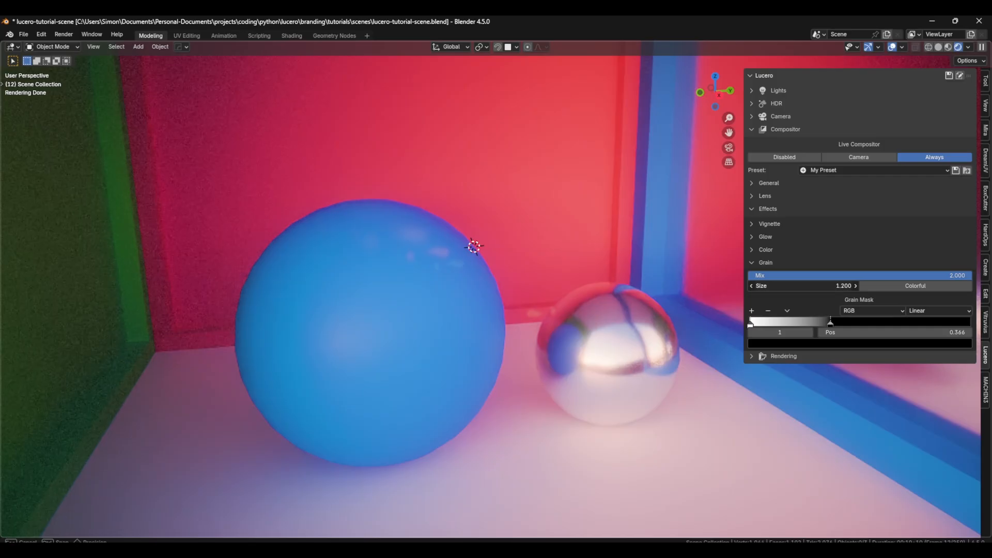
{"action": "left_click_drag", "start_coordinate": [848, 286], "coordinate": [848, 286]}
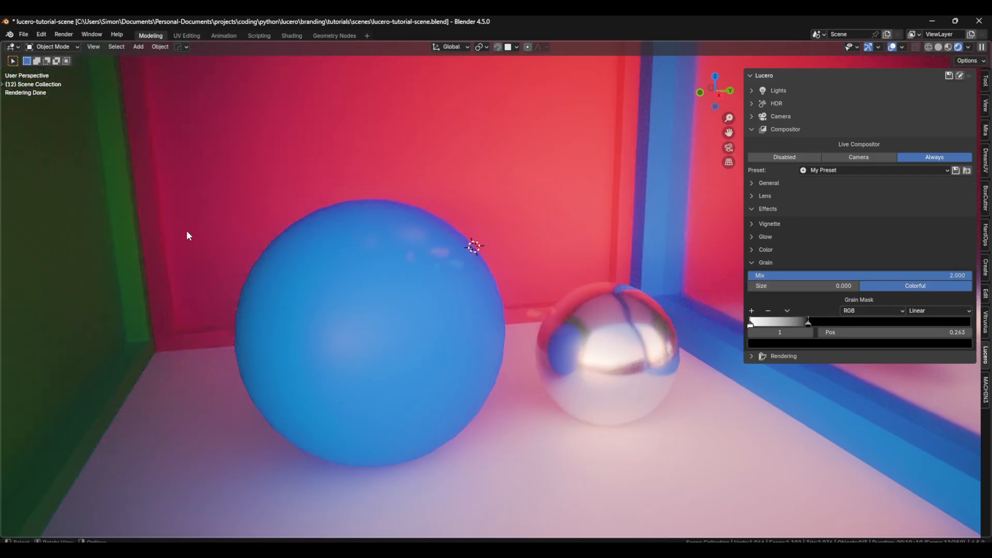
{"action": "left_click_drag", "start_coordinate": [808, 323], "coordinate": [848, 324]}
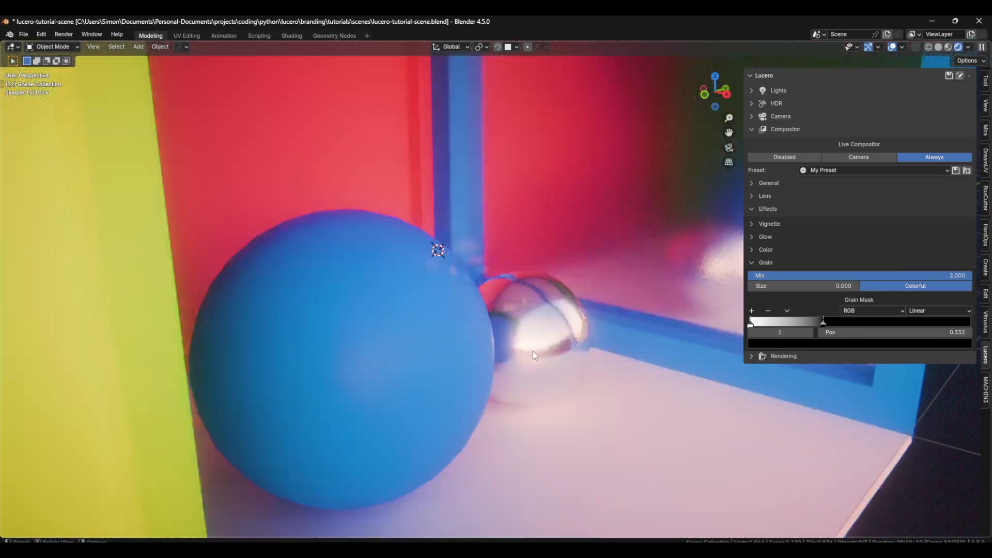
{"action": "left_click_drag", "start_coordinate": [798, 324], "coordinate": [869, 324]}
{"action": "left_click_drag", "start_coordinate": [889, 276], "coordinate": [827, 276]}
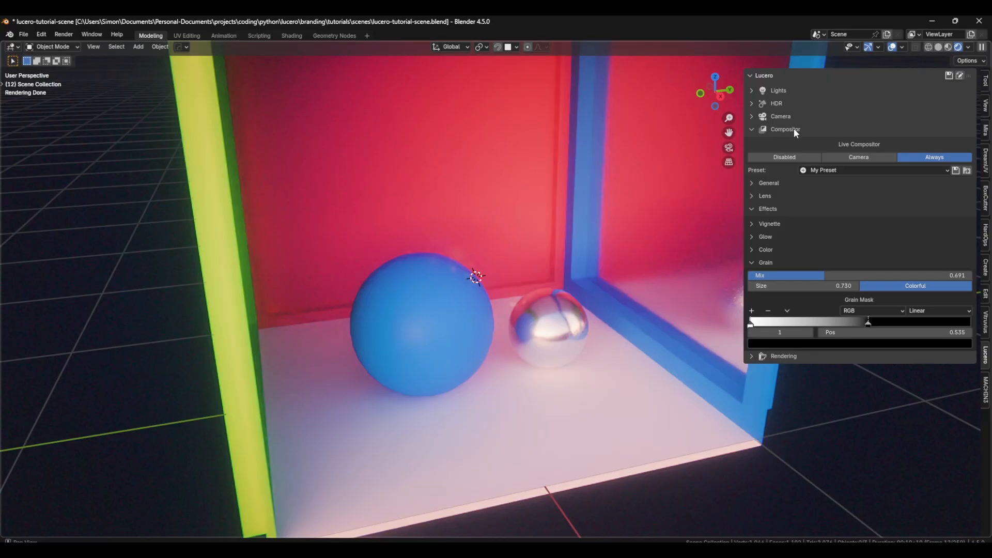
Step: Save the current compositor settings as a new preset named "Lucero One"
{"action": "left_click", "coordinate": [956, 170]}
{"action": "left_click_drag", "start_coordinate": [882, 155], "coordinate": [734, 157]}
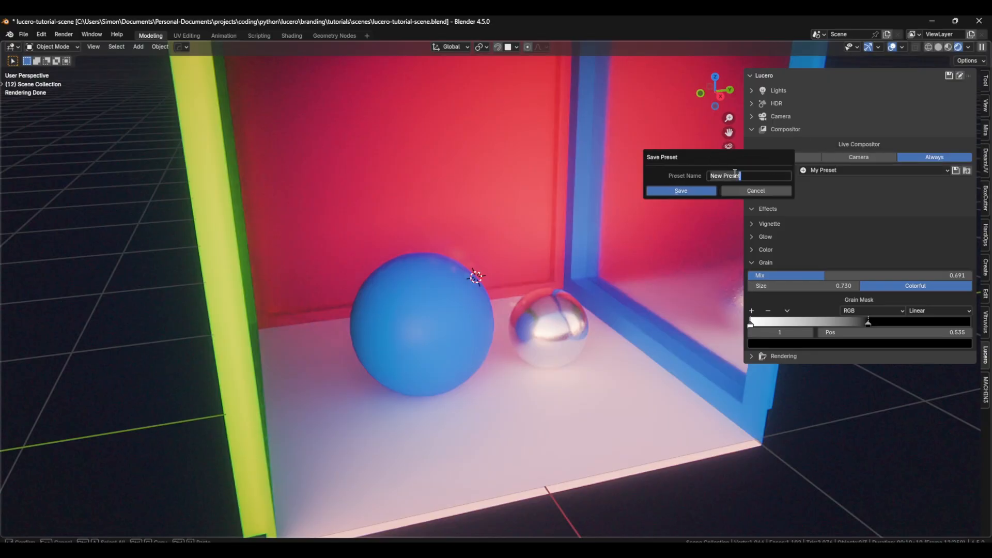
{"action": "type", "text": "M"}
{"action": "type", "text": "ucero One"}
{"action": "left_click", "coordinate": [705, 189]}
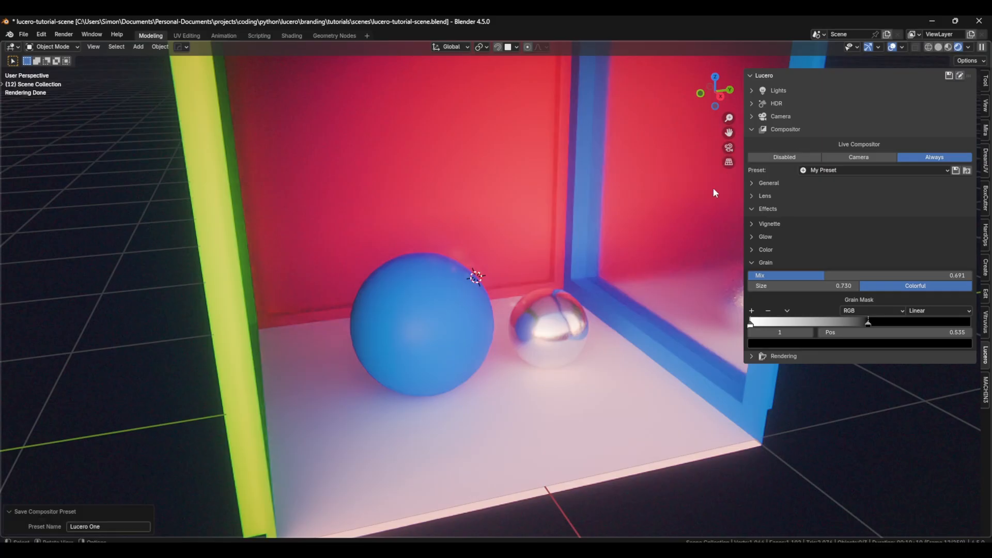
Step: Apply the My Preset compositor preset for comparison and switch back to Lucero One
{"action": "left_click", "coordinate": [816, 171]}
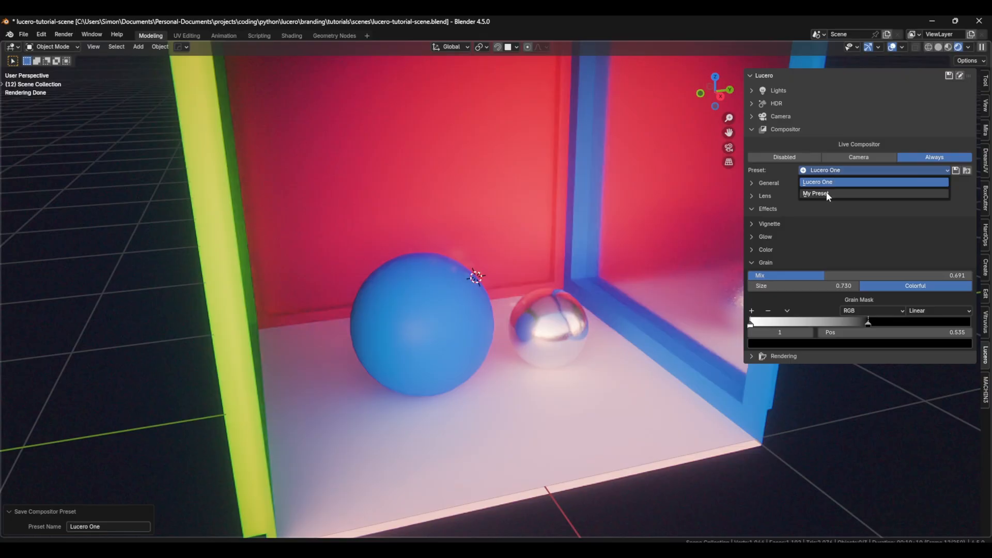
{"action": "left_click", "coordinate": [826, 192]}
{"action": "left_click", "coordinate": [827, 170]}
{"action": "left_click", "coordinate": [832, 181]}
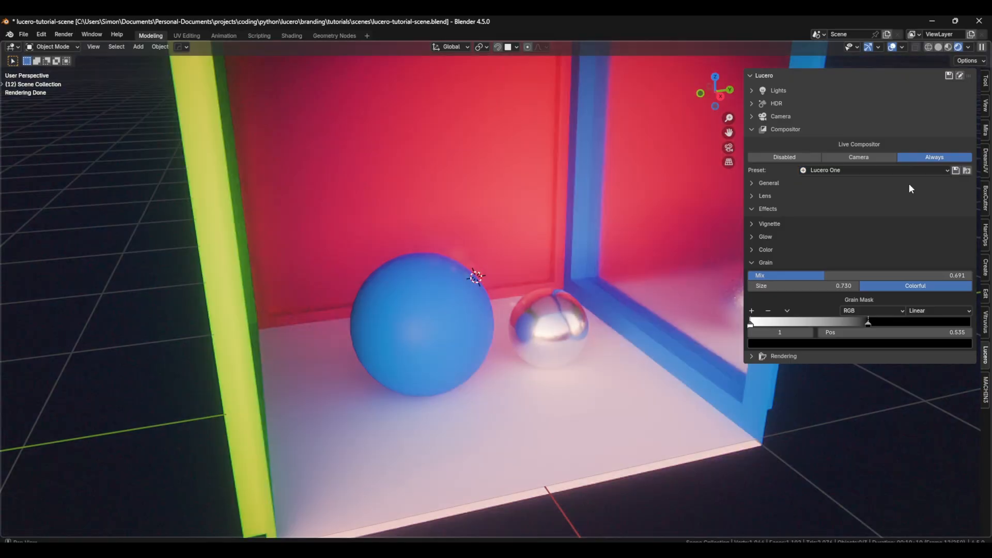
Step: Open the compositor presets folder and select the Lucero One.json file
{"action": "left_click", "coordinate": [967, 171]}
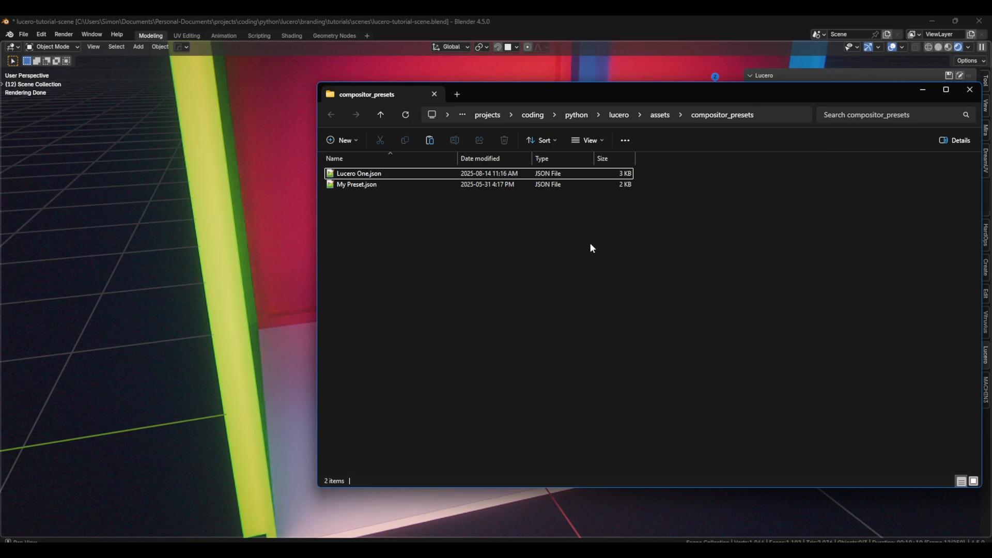
{"action": "left_click", "coordinate": [357, 185]}
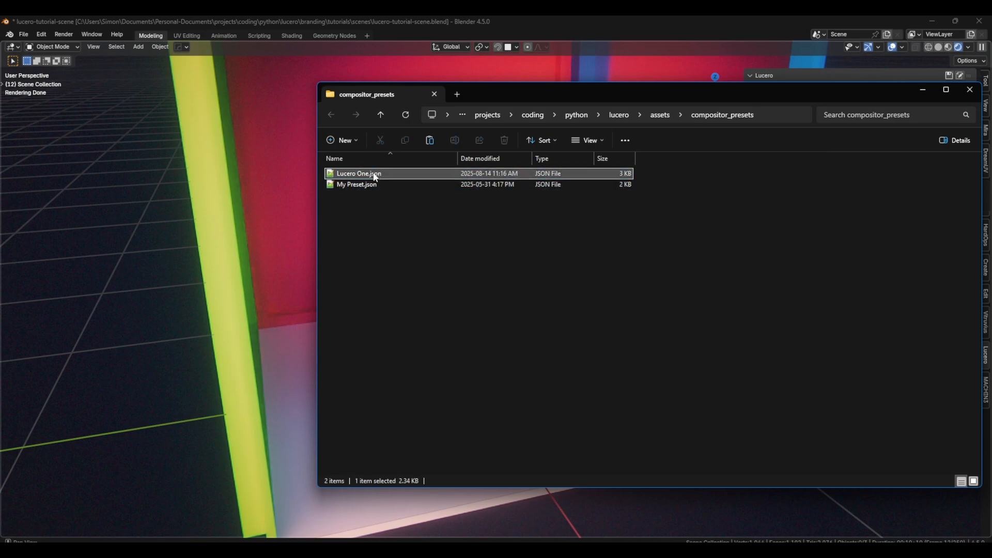
Step: Return to Blender and open Lucero's rendering settings, trying the Eevee engine and switching back to Cycles
{"action": "left_click", "coordinate": [435, 212]}
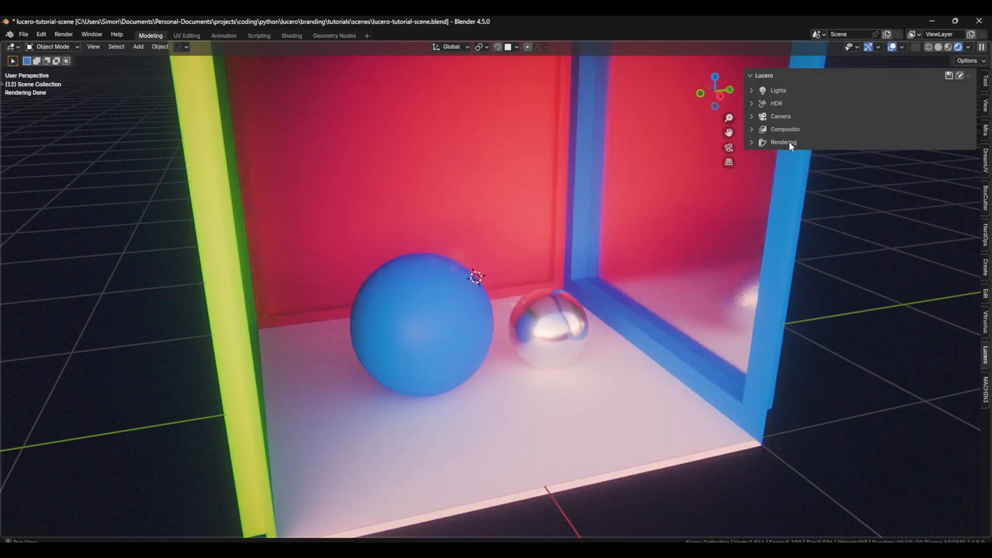
{"action": "left_click", "coordinate": [784, 143]}
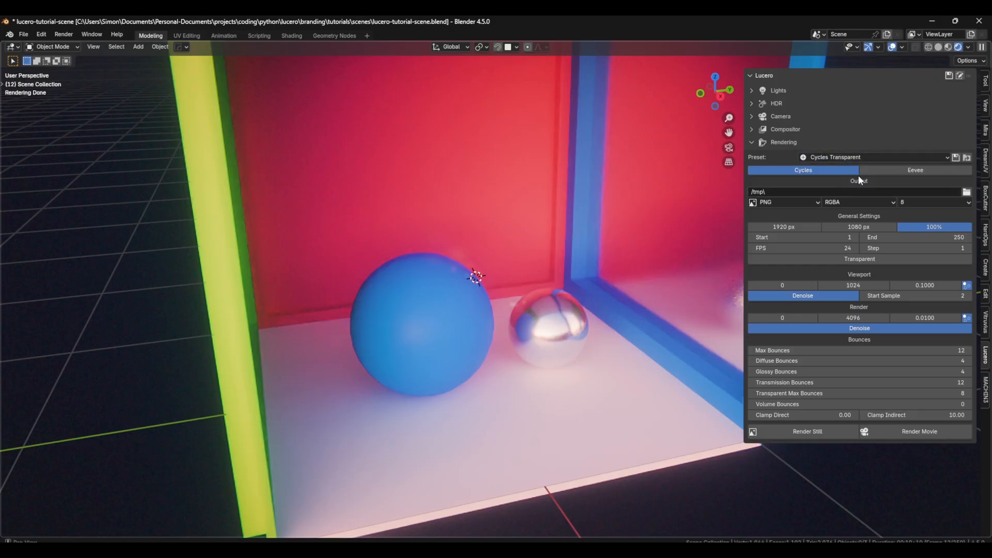
{"action": "left_click", "coordinate": [873, 169]}
{"action": "left_click", "coordinate": [835, 169]}
Step: Try FFmpeg Video as the render output format and change it to OpenEXR
{"action": "left_click", "coordinate": [802, 200]}
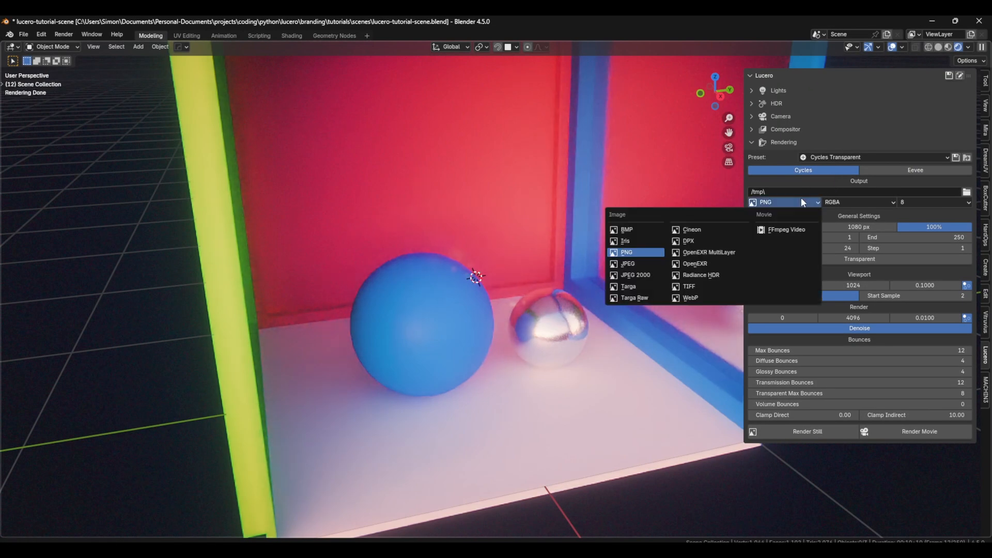
{"action": "left_click", "coordinate": [802, 199]}
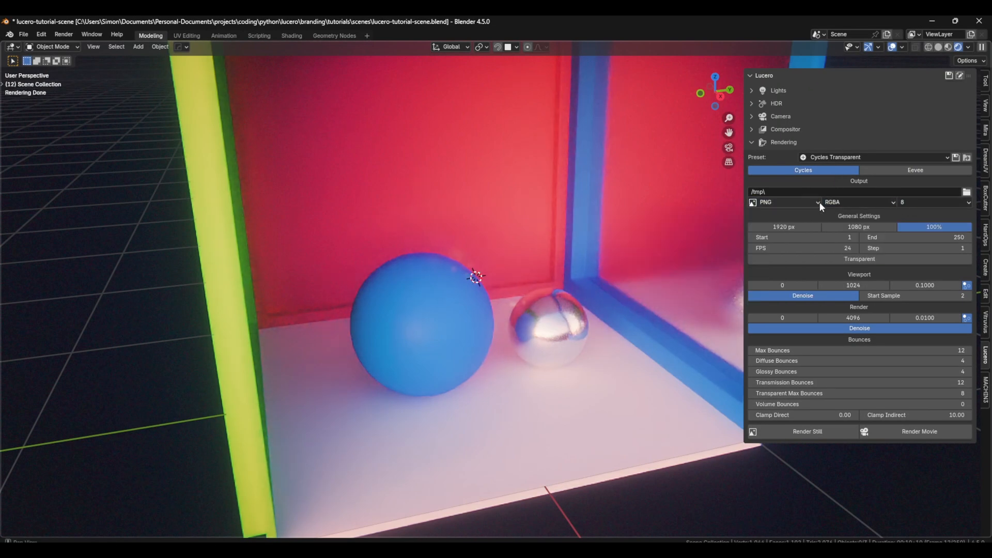
{"action": "left_click", "coordinate": [820, 203]}
{"action": "left_click", "coordinate": [790, 216]}
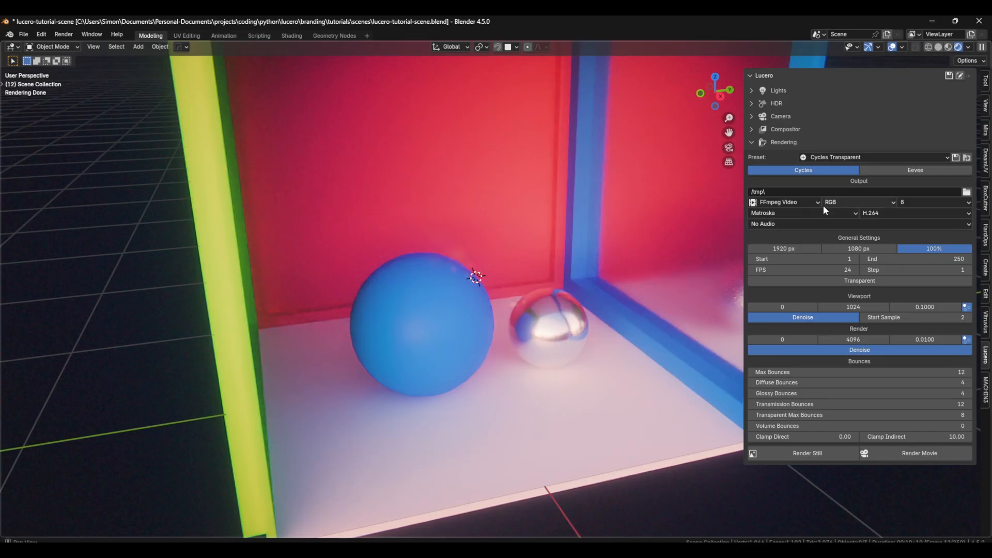
{"action": "left_click", "coordinate": [819, 204]}
{"action": "left_click", "coordinate": [708, 260]}
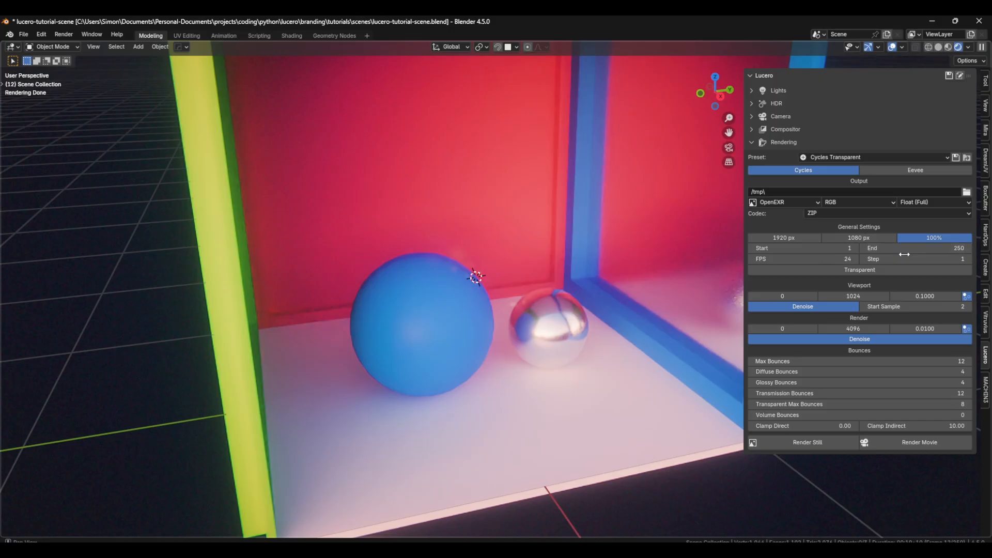
Step: Toggle the transparent background on and off, and turn viewport and render denoising off and back on
{"action": "left_click", "coordinate": [883, 269]}
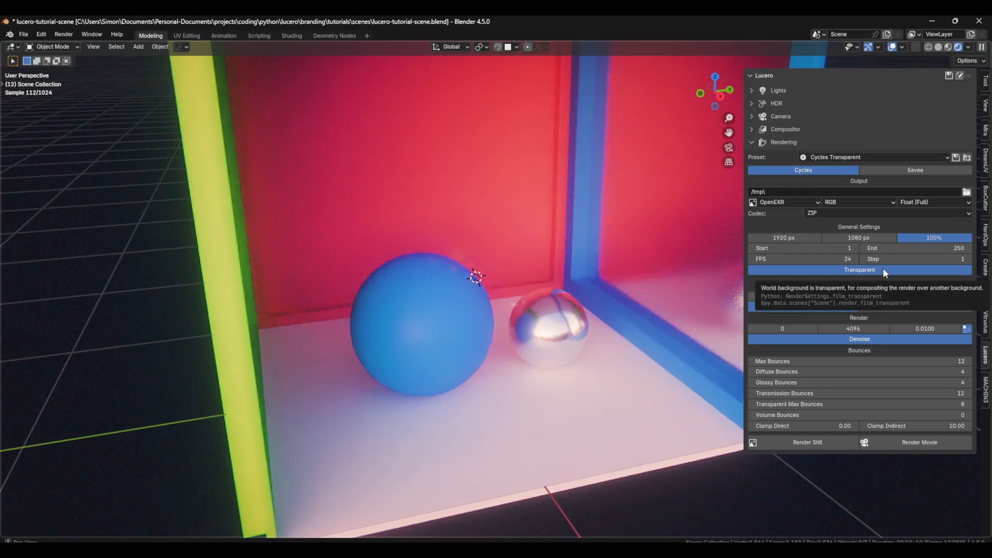
{"action": "left_click", "coordinate": [883, 268]}
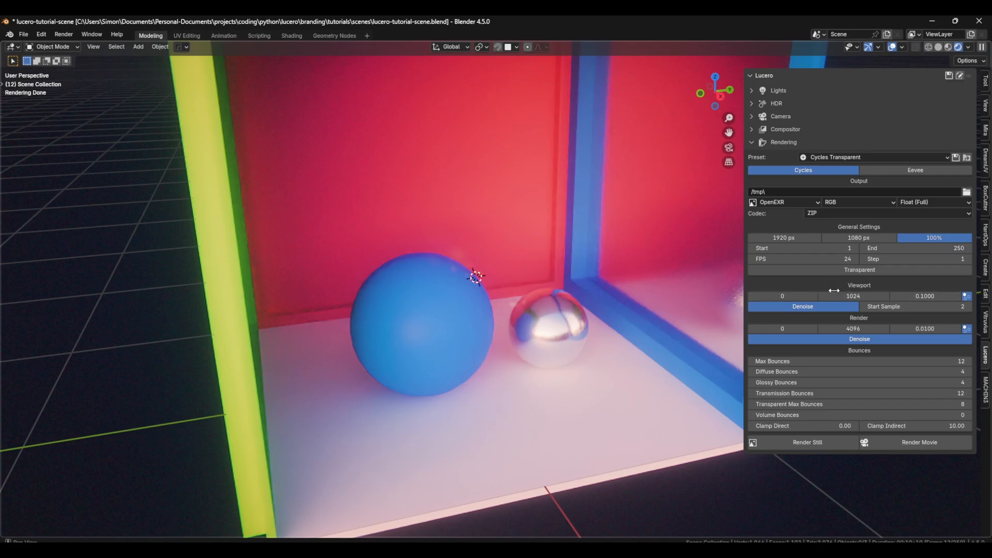
{"action": "left_click", "coordinate": [865, 340]}
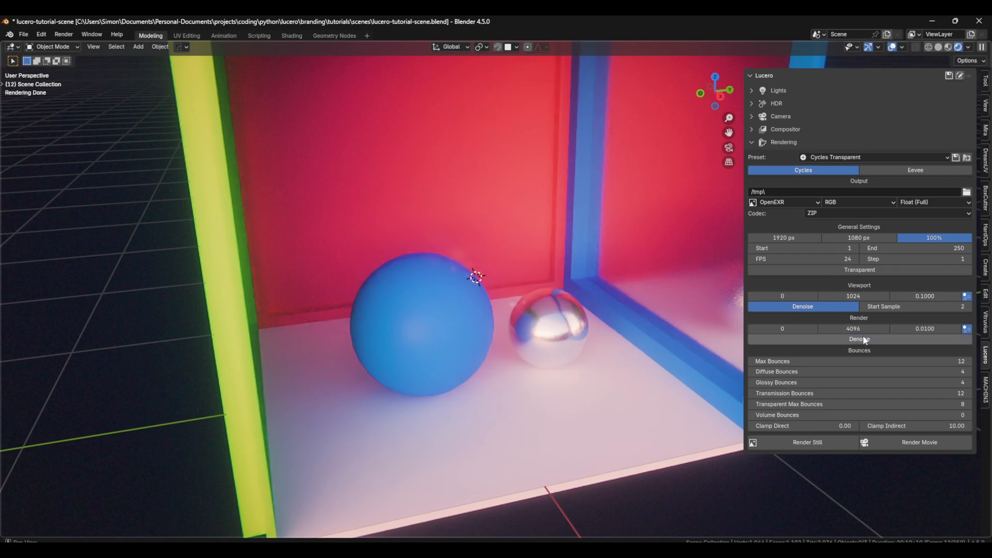
{"action": "left_click", "coordinate": [843, 308]}
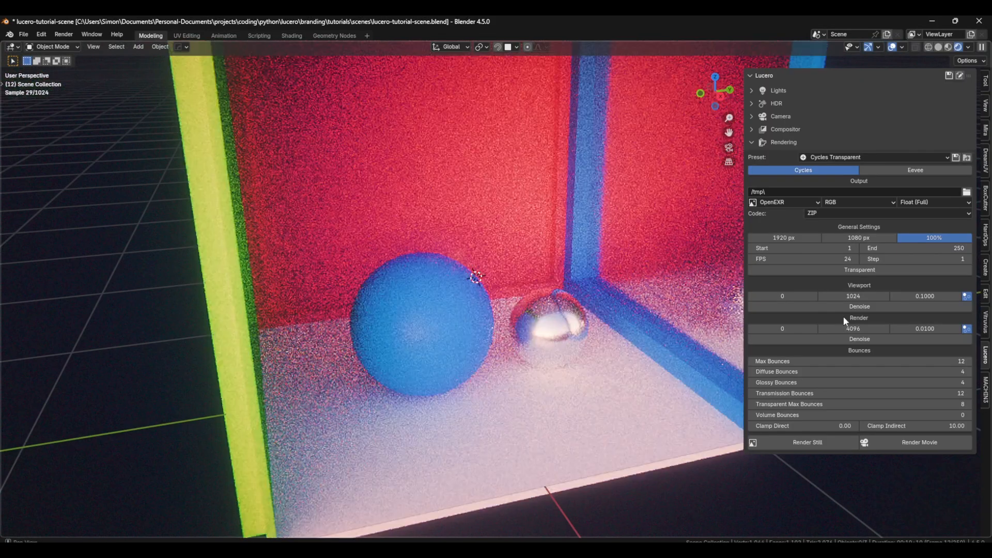
{"action": "left_click", "coordinate": [843, 308]}
{"action": "left_click", "coordinate": [819, 339]}
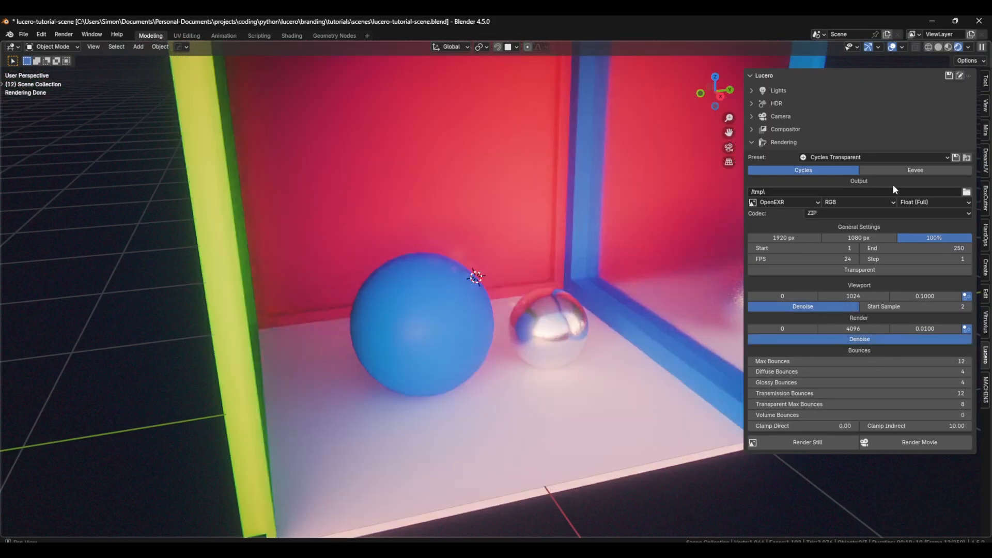
Step: Switch the render engine to Eevee to compare its settings and return to Cycles
{"action": "left_click", "coordinate": [898, 169]}
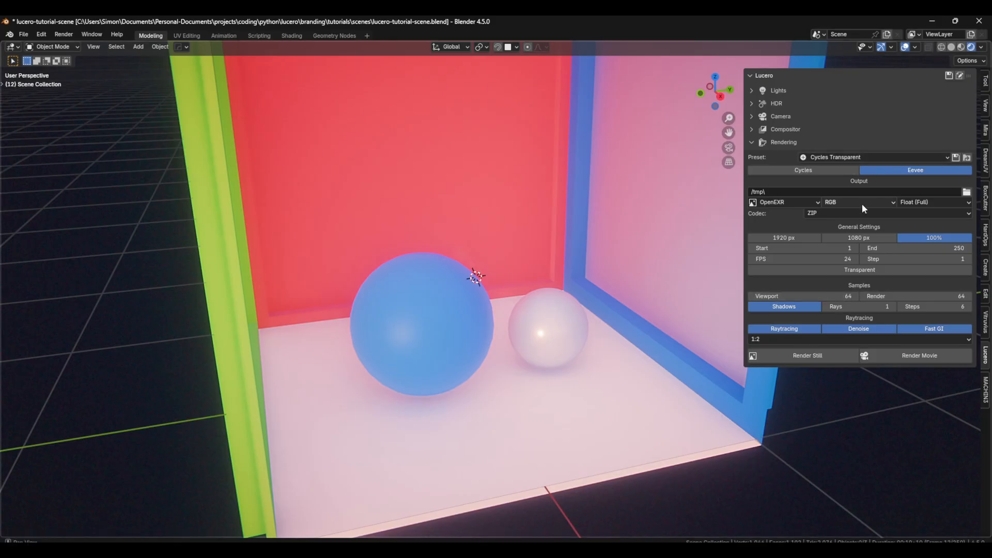
{"action": "left_click", "coordinate": [829, 172]}
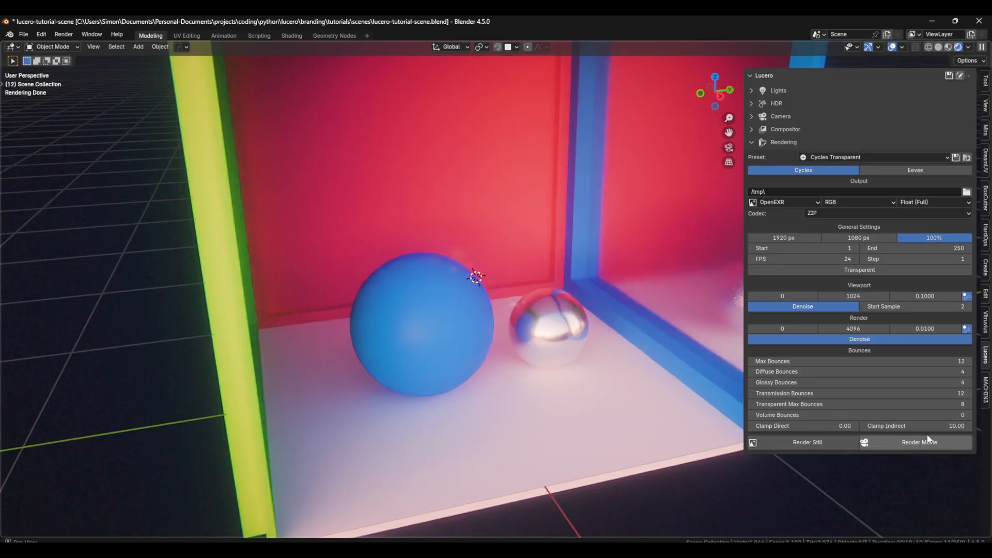
Step: Load the EEVEE HQ rendering preset with both its engine data and output data
{"action": "left_click", "coordinate": [829, 156]}
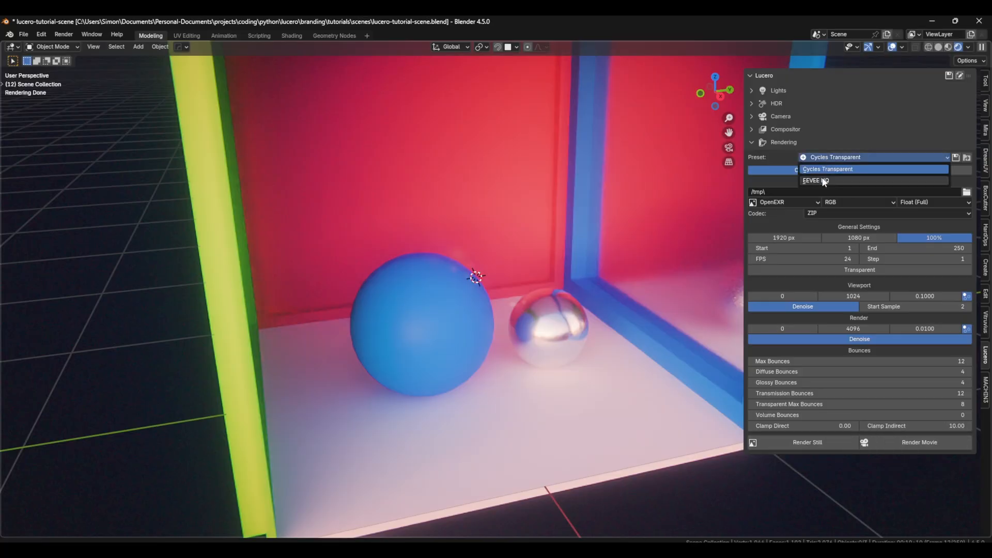
{"action": "left_click", "coordinate": [844, 177]}
{"action": "left_click_drag", "start_coordinate": [827, 164], "coordinate": [532, 164]}
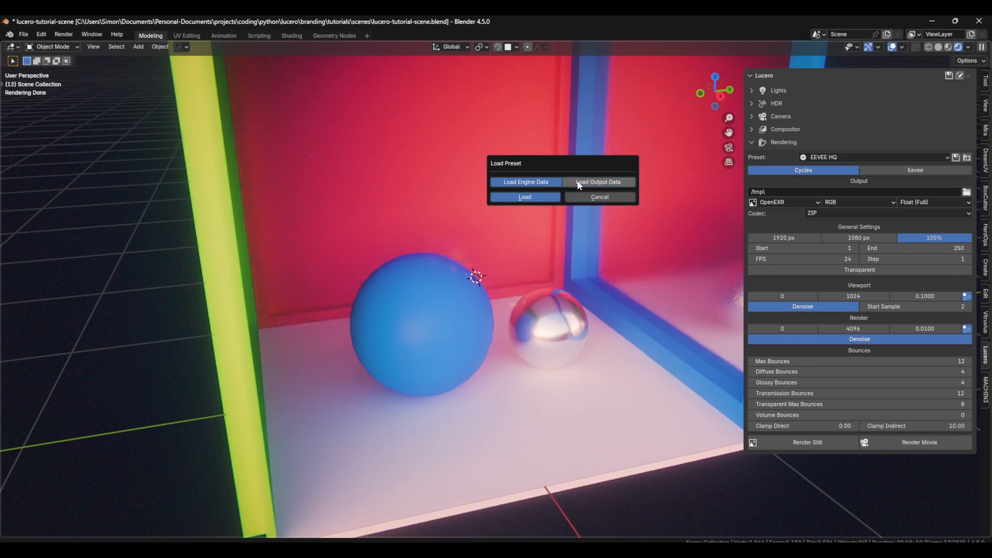
{"action": "left_click", "coordinate": [517, 187]}
{"action": "left_click", "coordinate": [594, 180]}
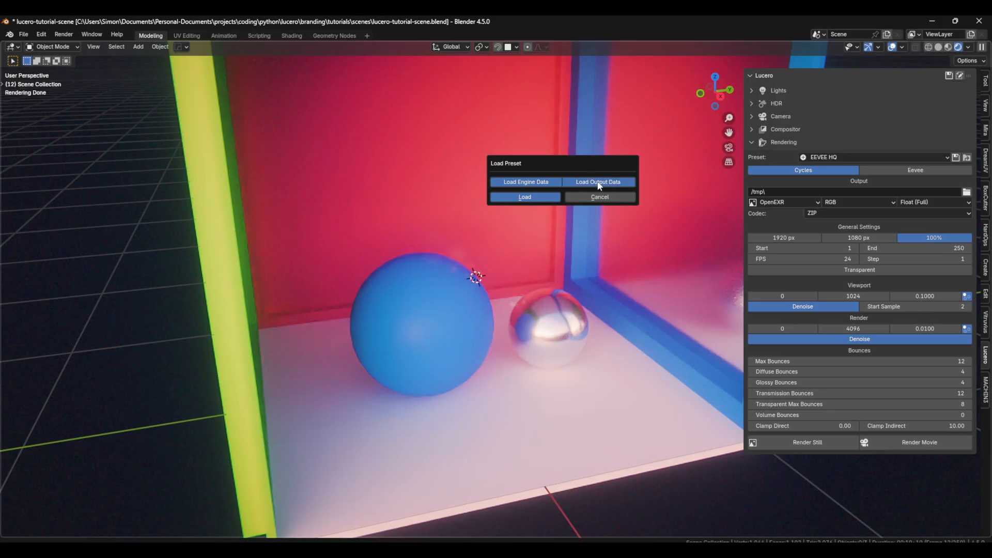
{"action": "left_click", "coordinate": [541, 198]}
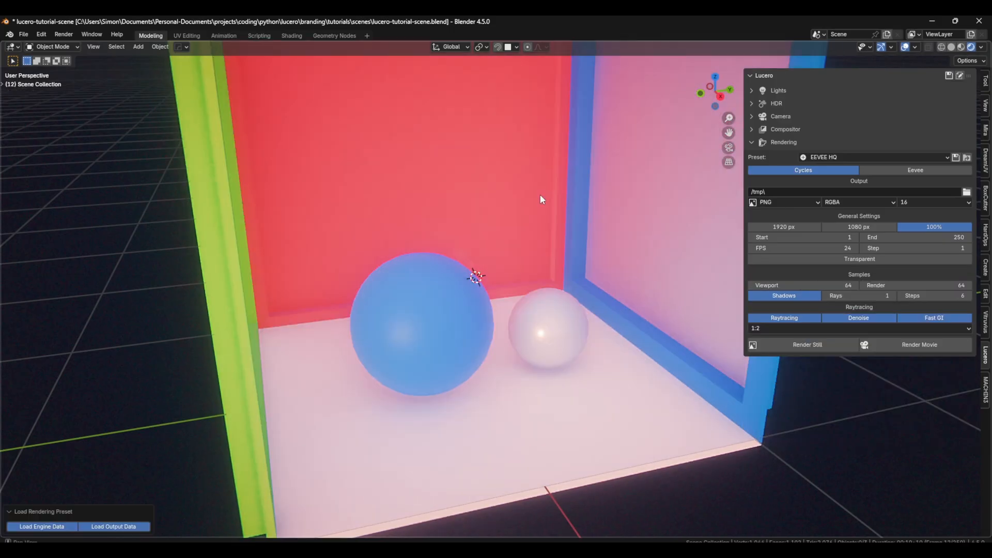